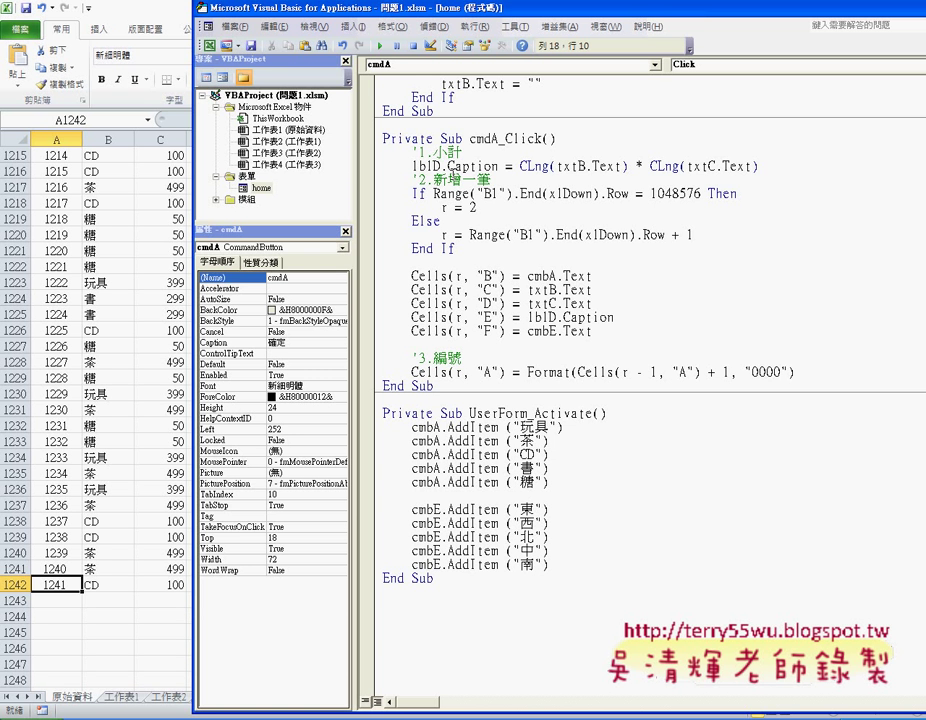
Step: Run the XXX銷貨系統 form and pick 茶 as the product
{"action": "key", "text": "Down"}
{"action": "key", "text": "Down"}
{"action": "key", "text": "Down"}
{"action": "key", "text": "Down"}
{"action": "key", "text": "Down"}
{"action": "key", "text": "Down"}
{"action": "key", "text": "Down"}
{"action": "key", "text": "Down"}
{"action": "left_click_drag", "start_coordinate": [395, 12], "coordinate": [657, 25]}
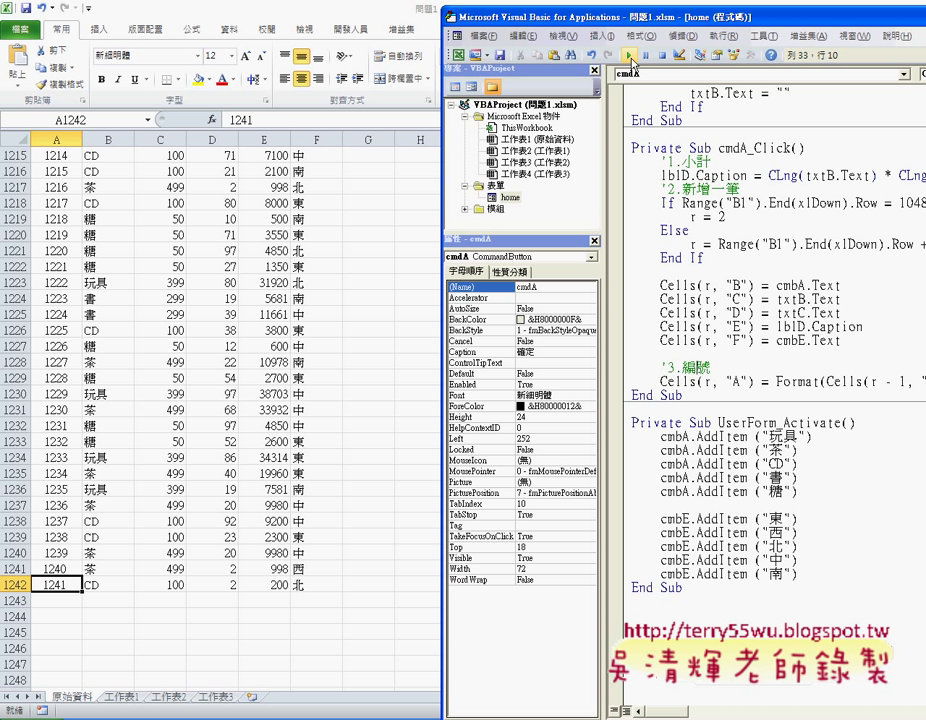
{"action": "left_click", "coordinate": [630, 62]}
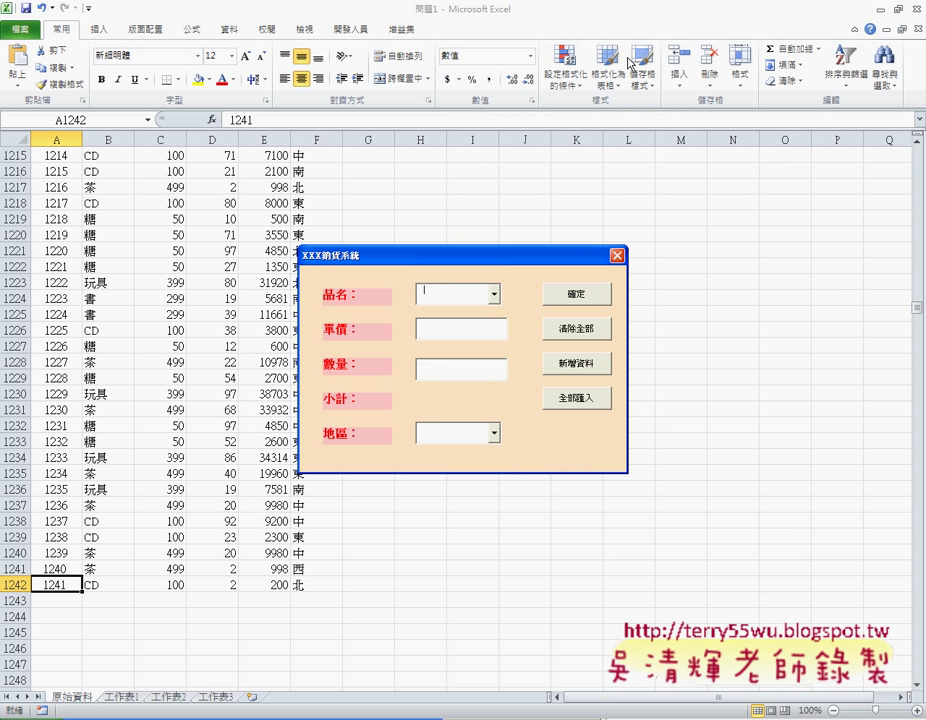
{"action": "left_click", "coordinate": [494, 296]}
{"action": "left_click", "coordinate": [440, 319]}
Step: Enter quantity 10, choose region 東, then close the running form
{"action": "left_click", "coordinate": [454, 371]}
{"action": "type", "text": "10"}
{"action": "left_click", "coordinate": [493, 433]}
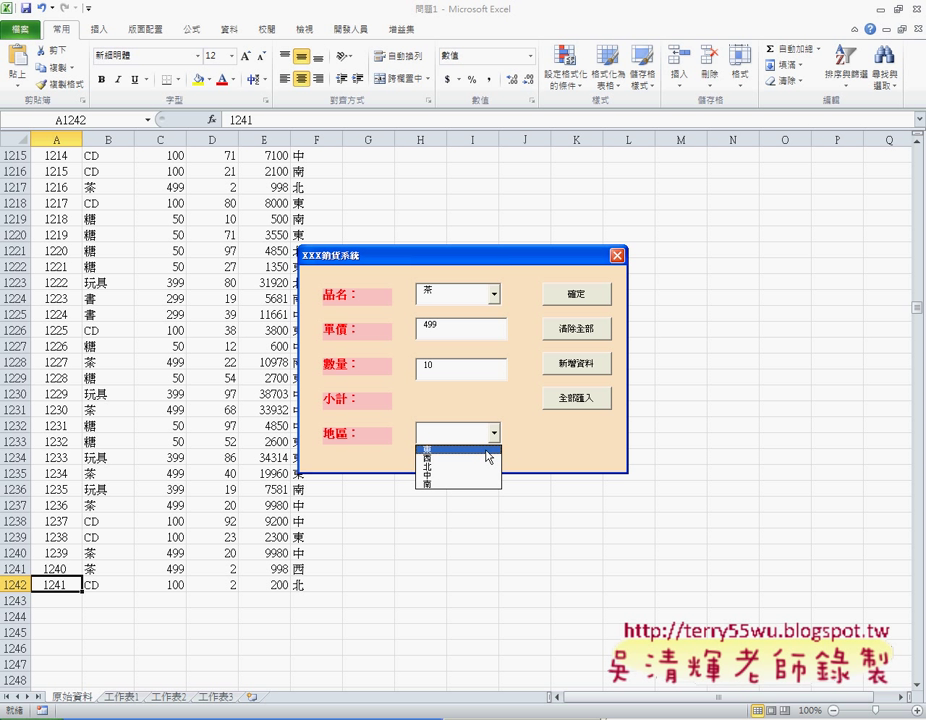
{"action": "left_click", "coordinate": [486, 450]}
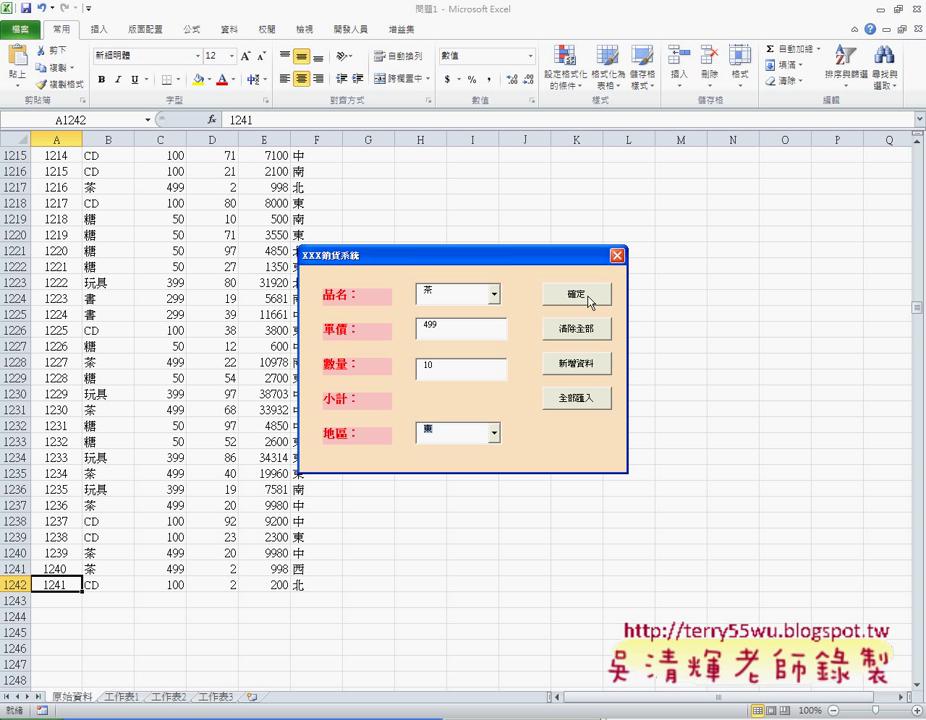
{"action": "left_click", "coordinate": [617, 255]}
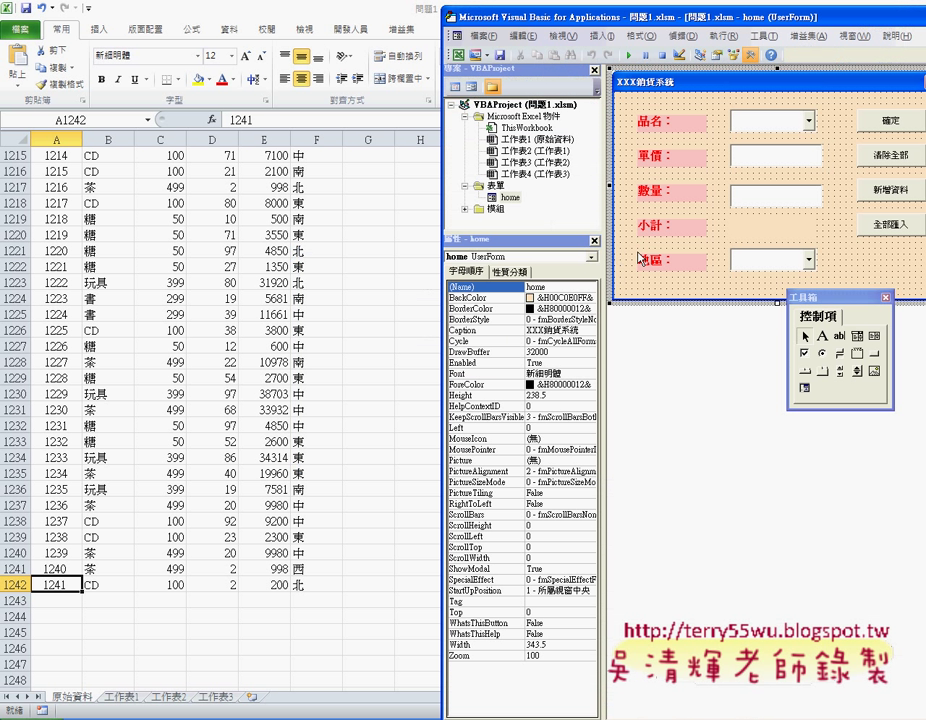
Step: Set a breakpoint on the 確定 button's Cells(r, "B") = cmbA.Text line and rerun the form
{"action": "double_click", "coordinate": [866, 121]}
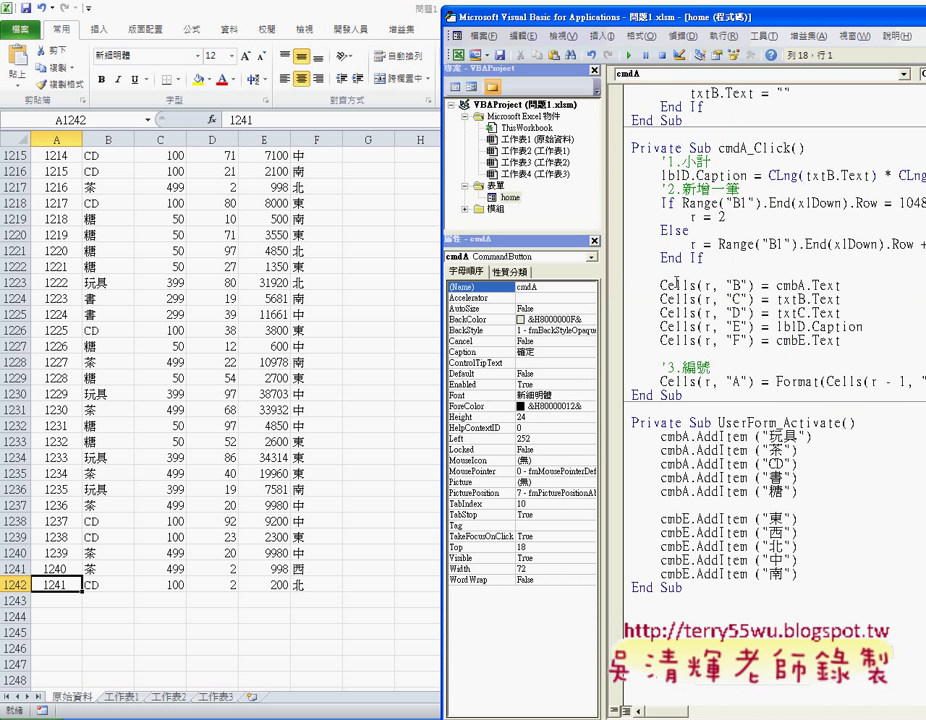
{"action": "left_click", "coordinate": [616, 286]}
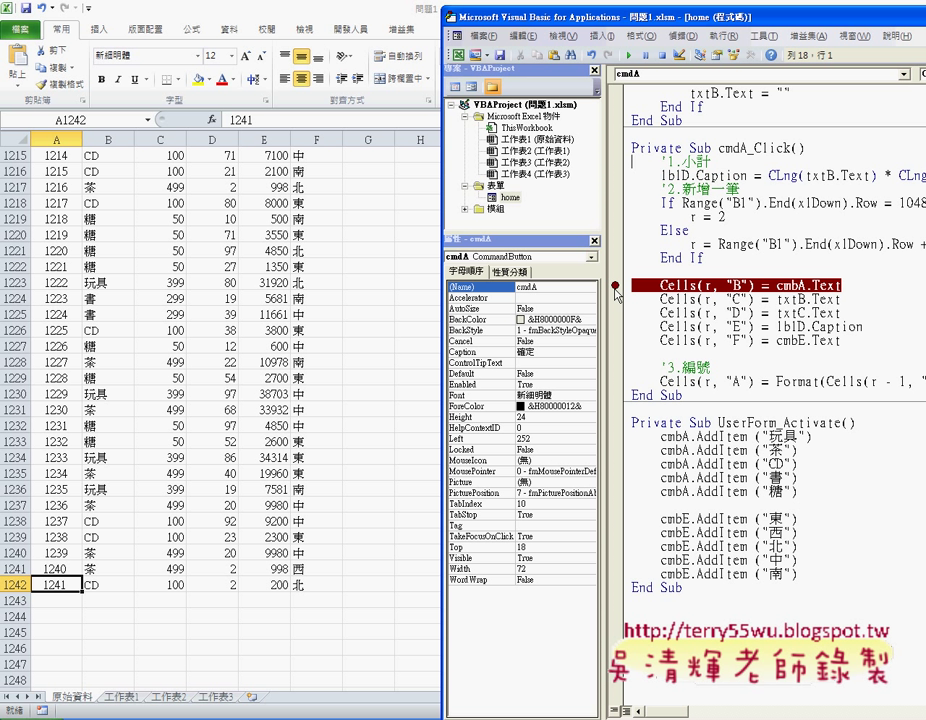
{"action": "key", "text": "F5"}
Step: Submit 茶 with quantity 10 and region 北, pausing at the breakpoint
{"action": "left_click", "coordinate": [494, 294]}
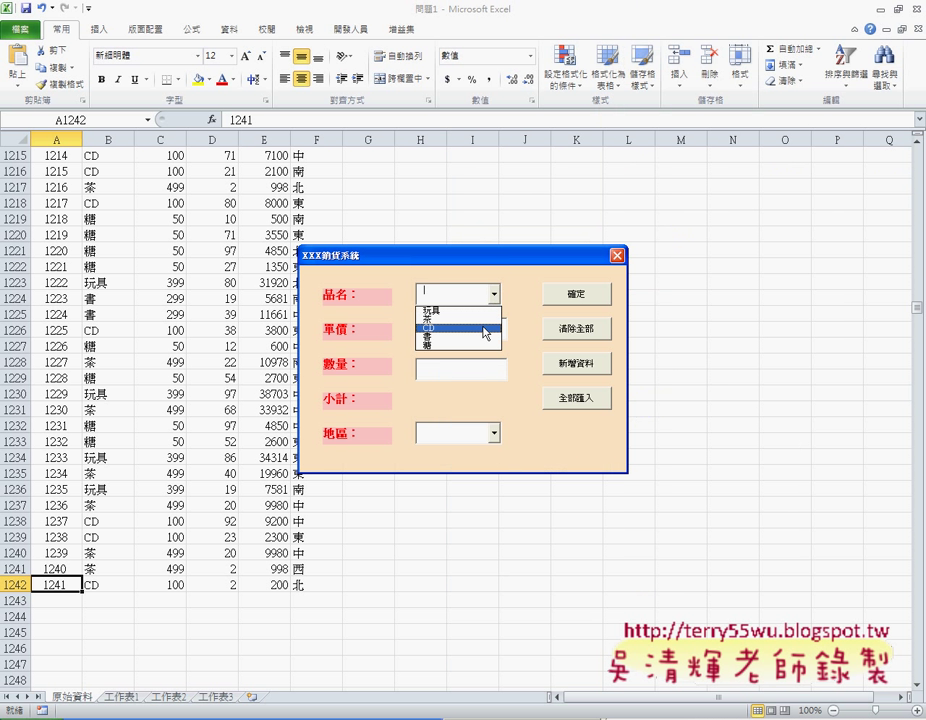
{"action": "left_click", "coordinate": [480, 319]}
{"action": "left_click", "coordinate": [463, 366]}
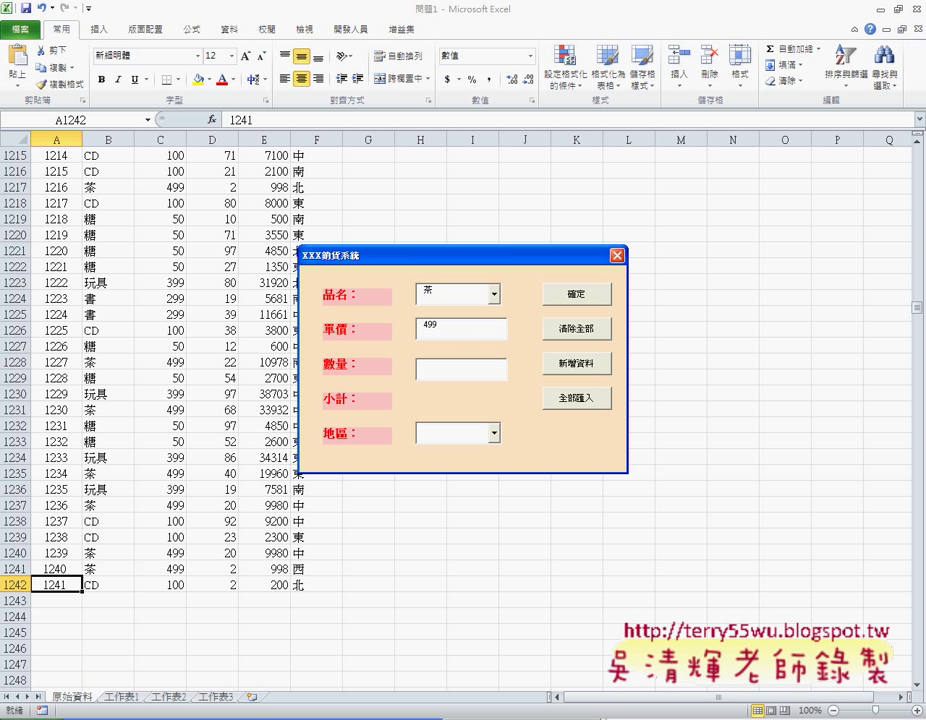
{"action": "type", "text": "10"}
{"action": "left_click", "coordinate": [494, 433]}
{"action": "left_click", "coordinate": [434, 465]}
{"action": "left_click", "coordinate": [577, 363]}
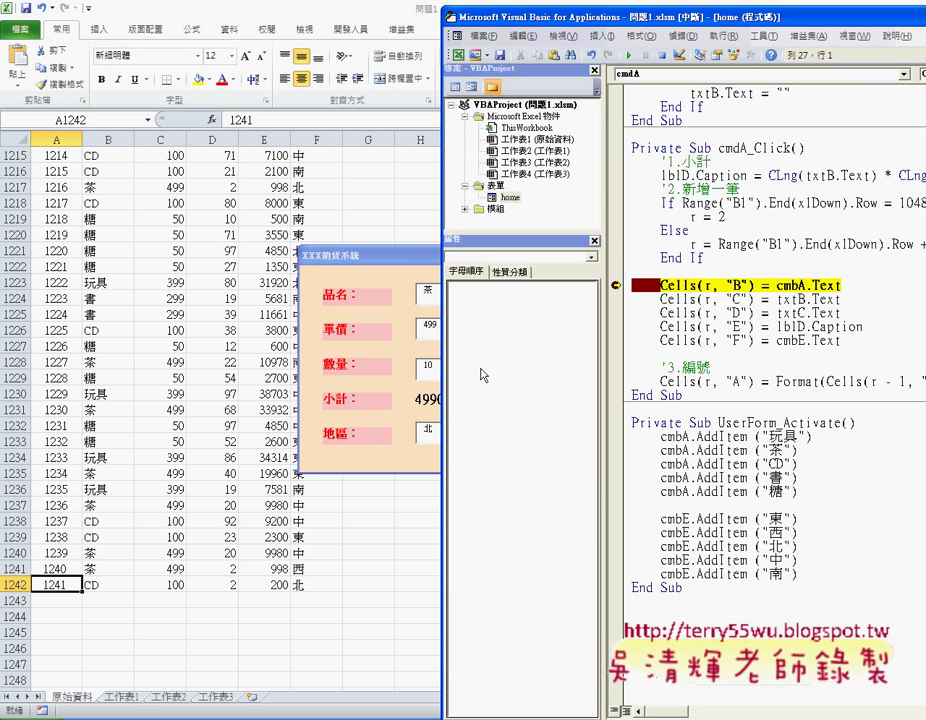
Step: Step through the code with F8, writing 茶, 499, 10 and 4990 into row 1243
{"action": "left_click_drag", "start_coordinate": [535, 18], "coordinate": [547, 20]}
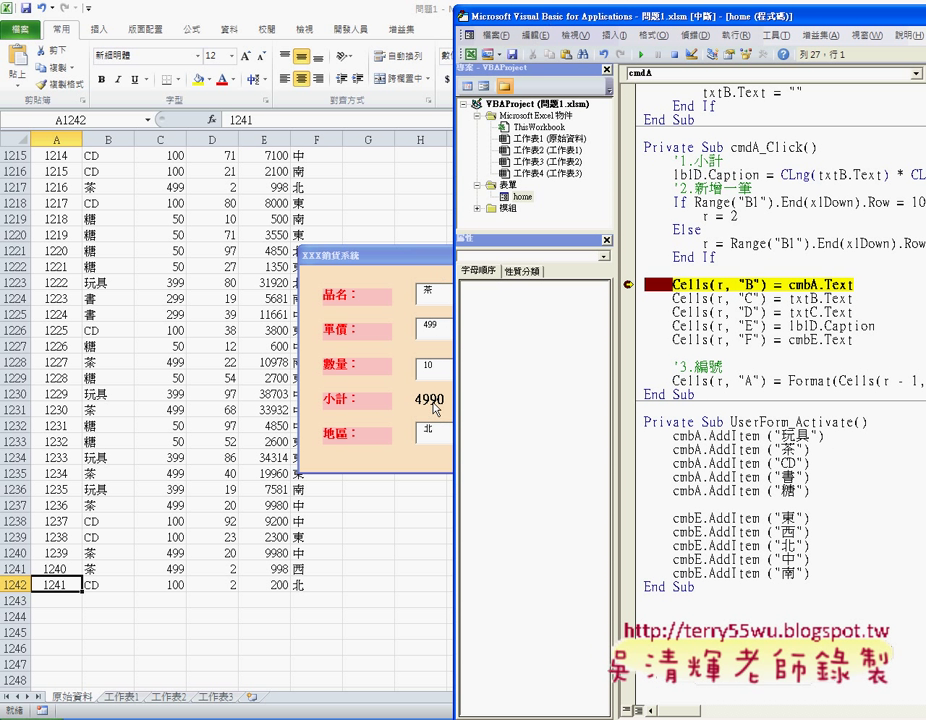
{"action": "left_click", "coordinate": [732, 284]}
{"action": "key", "text": "F8"}
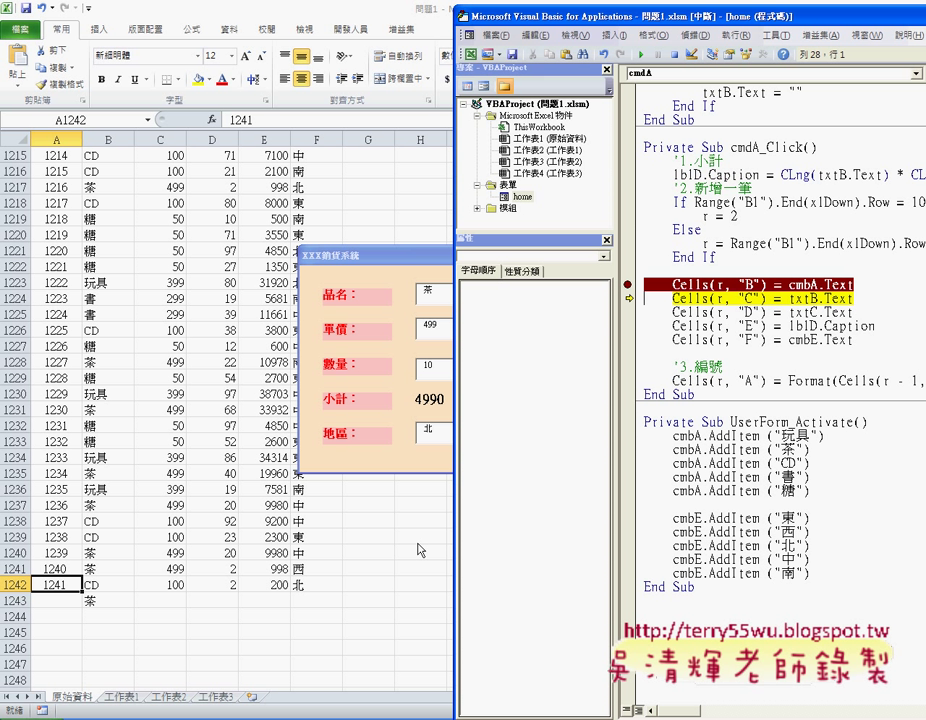
{"action": "key", "text": "F8"}
{"action": "key", "text": "F8"}
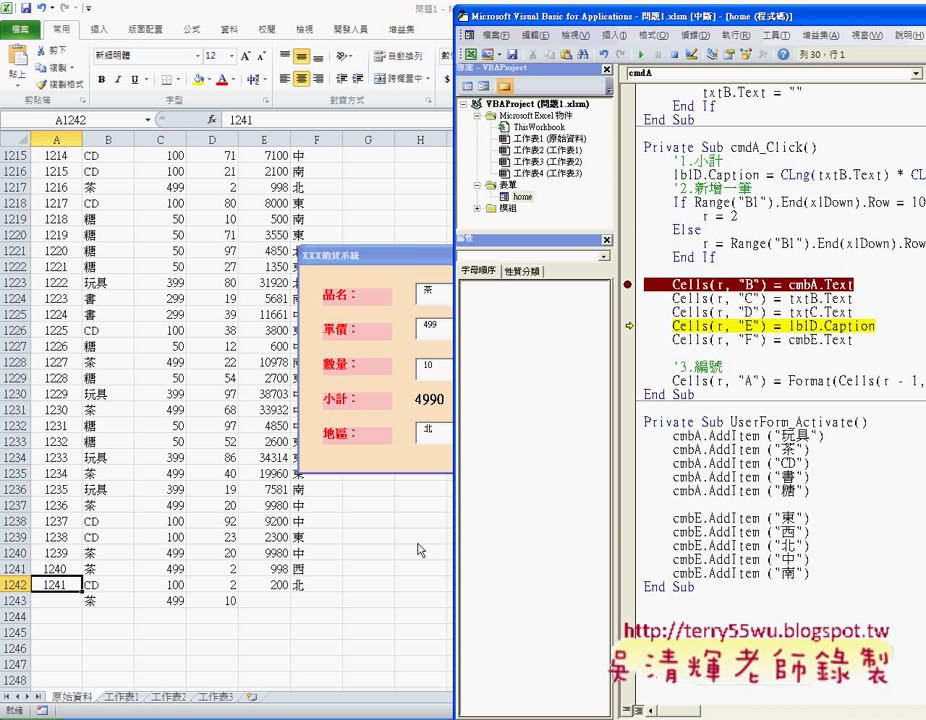
{"action": "key", "text": "F8"}
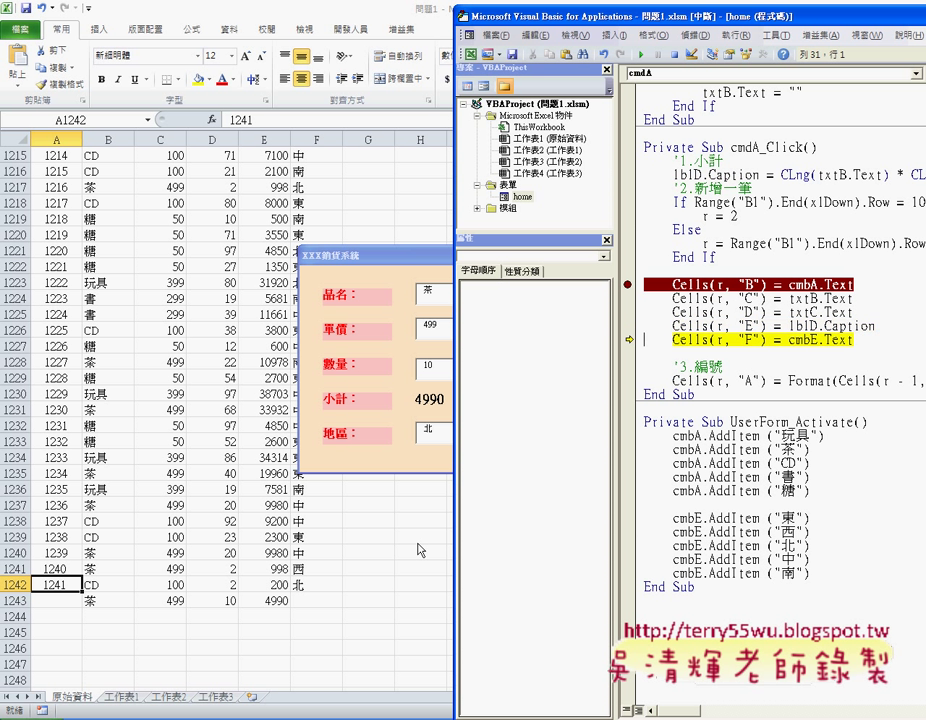
{"action": "key", "text": "F8"}
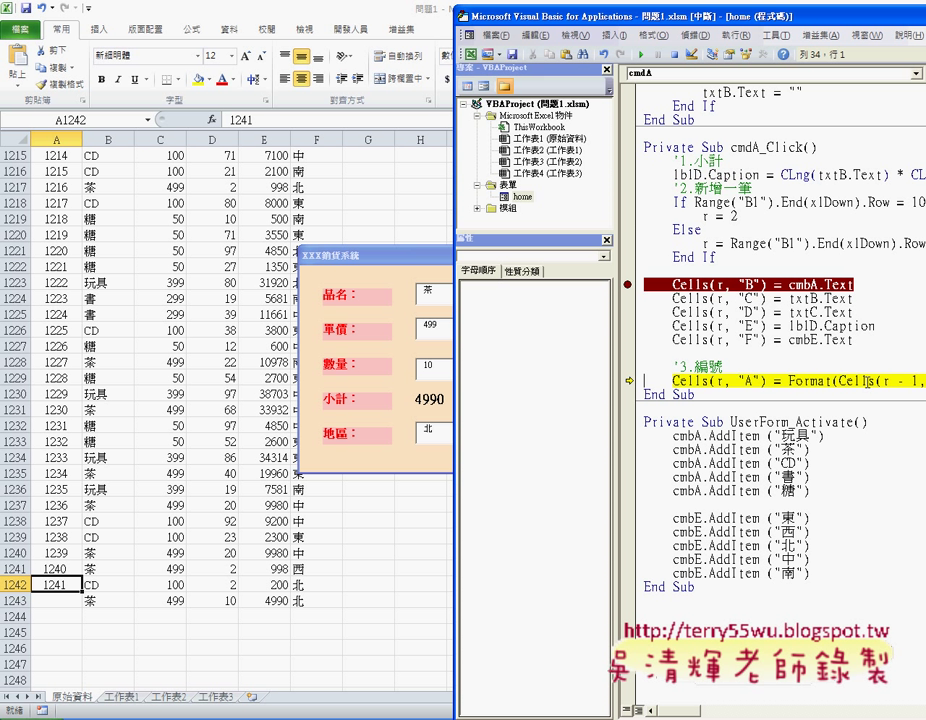
Step: Check Cells(r - 1, "A"), then step on to write serial 1242 and finish the procedure
{"action": "mouse_move", "coordinate": [862, 379]}
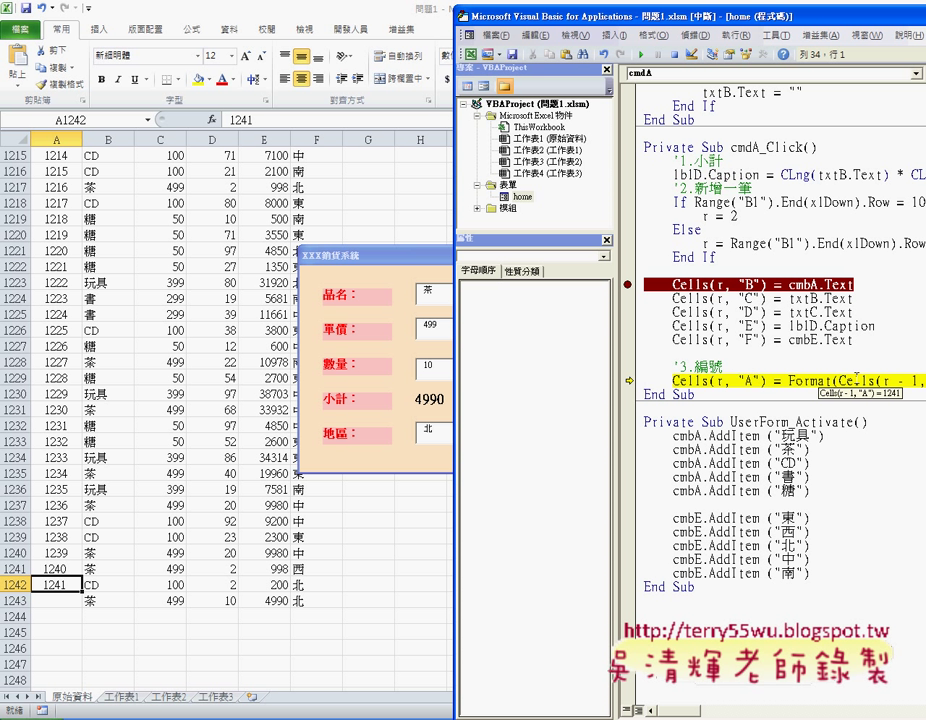
{"action": "key", "text": "F8"}
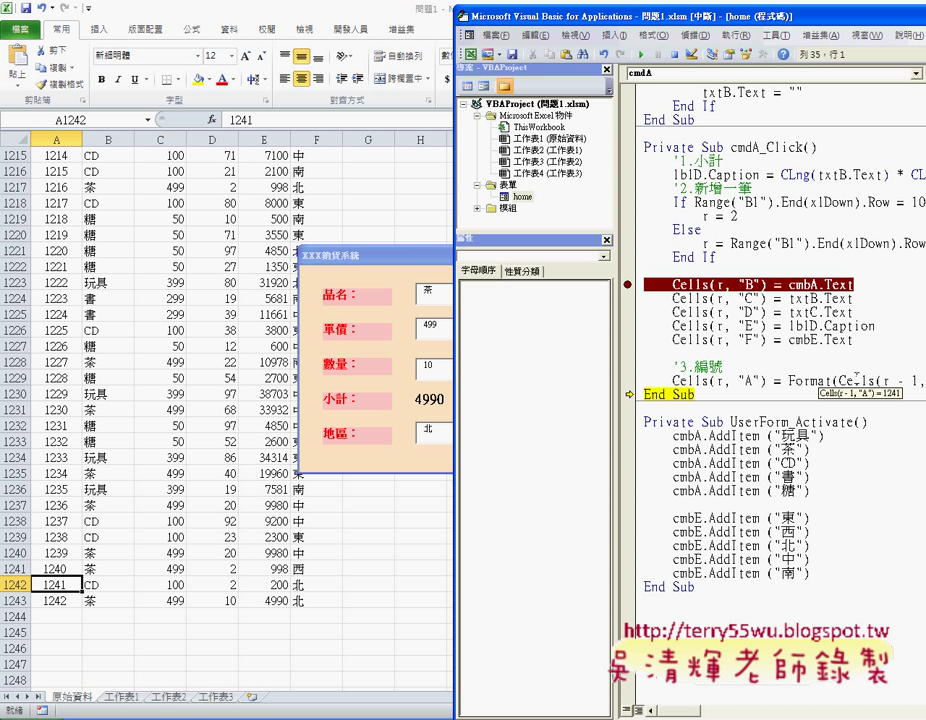
{"action": "key", "text": "F8"}
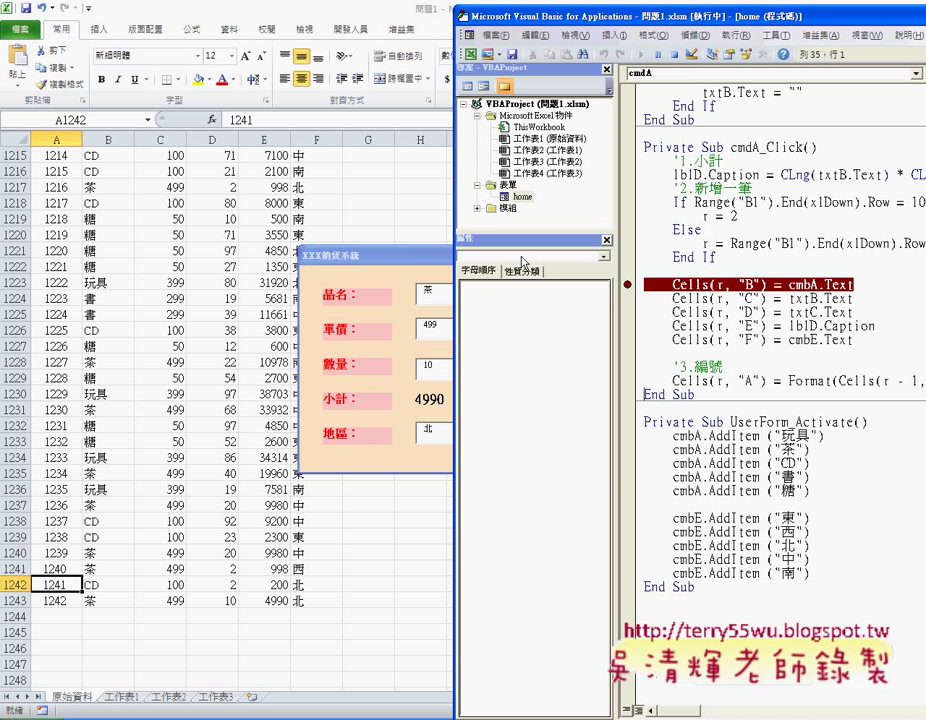
Step: Reset the paused macro, rerun the form, and dismiss the 流水號 shape's context menu
{"action": "left_click", "coordinate": [677, 54]}
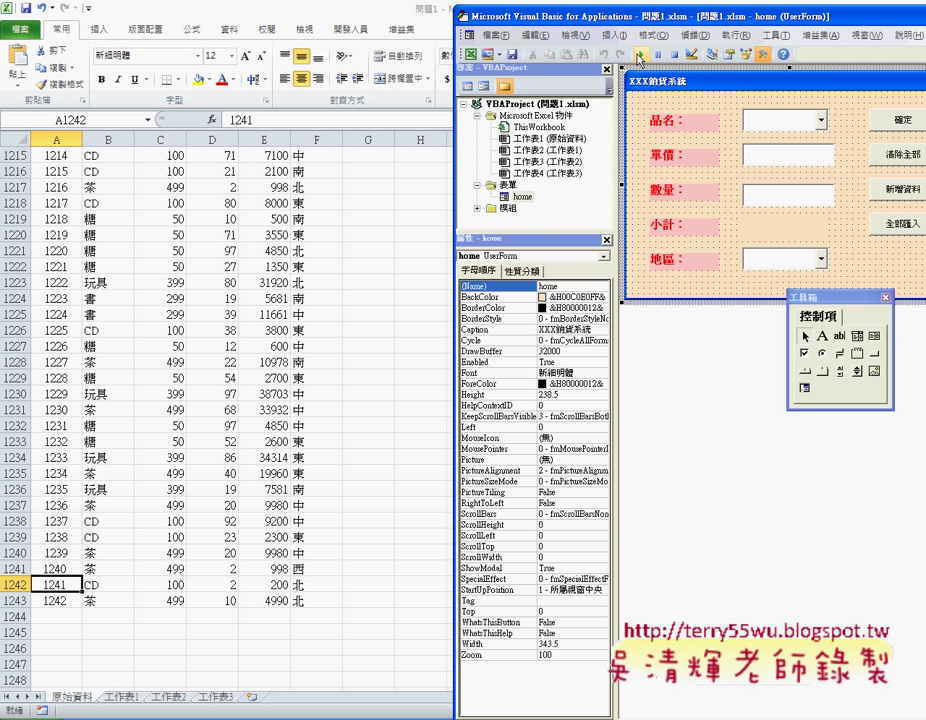
{"action": "left_click", "coordinate": [641, 55]}
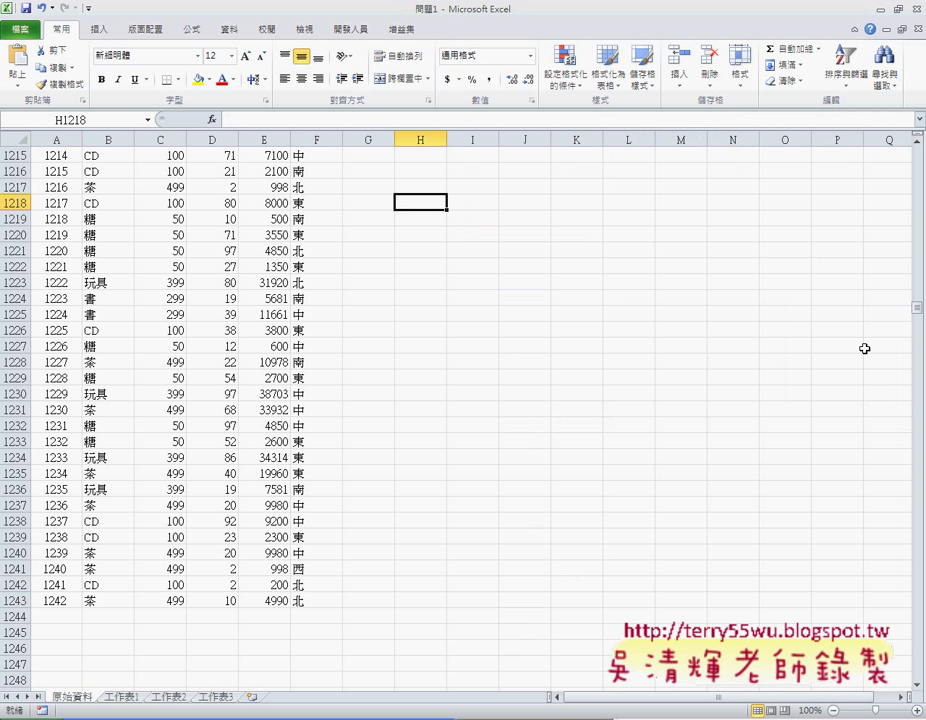
{"action": "left_click_drag", "start_coordinate": [919, 313], "coordinate": [919, 155]}
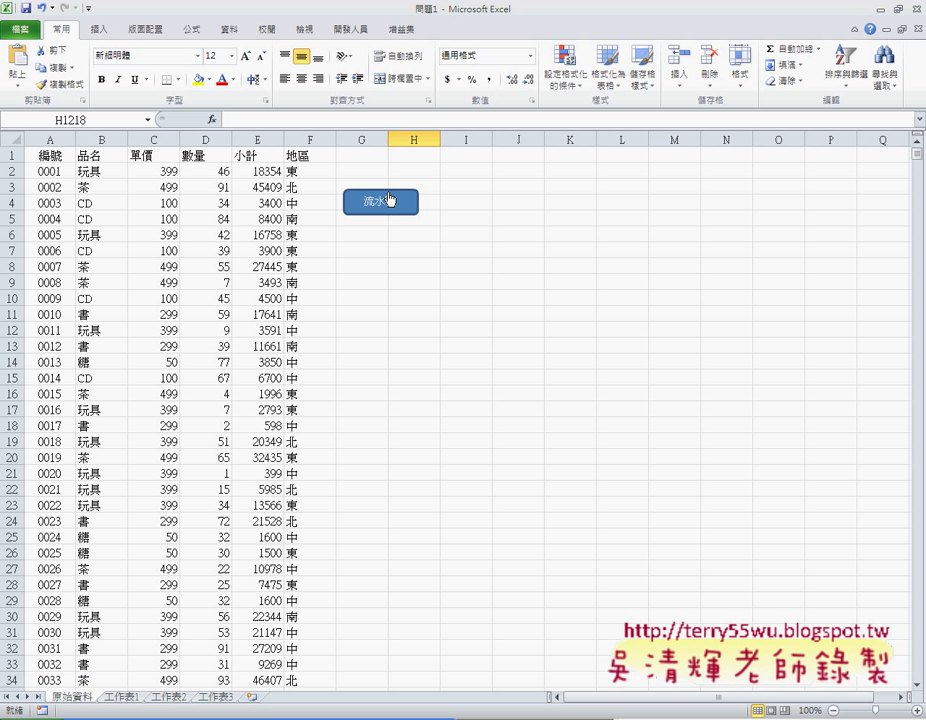
{"action": "right_click", "coordinate": [381, 207]}
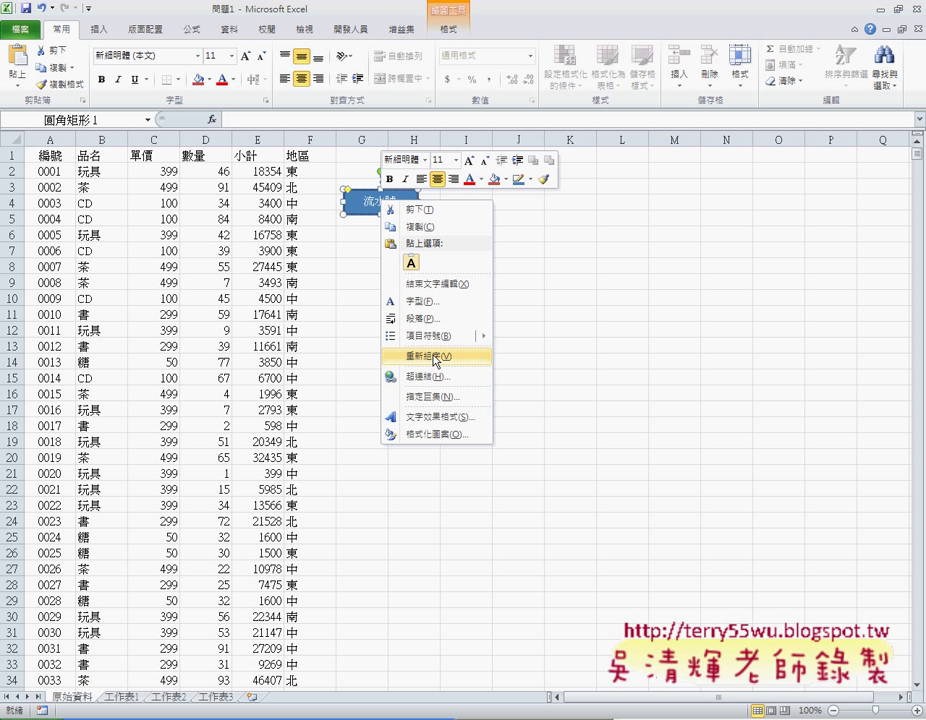
{"action": "mouse_move", "coordinate": [440, 336]}
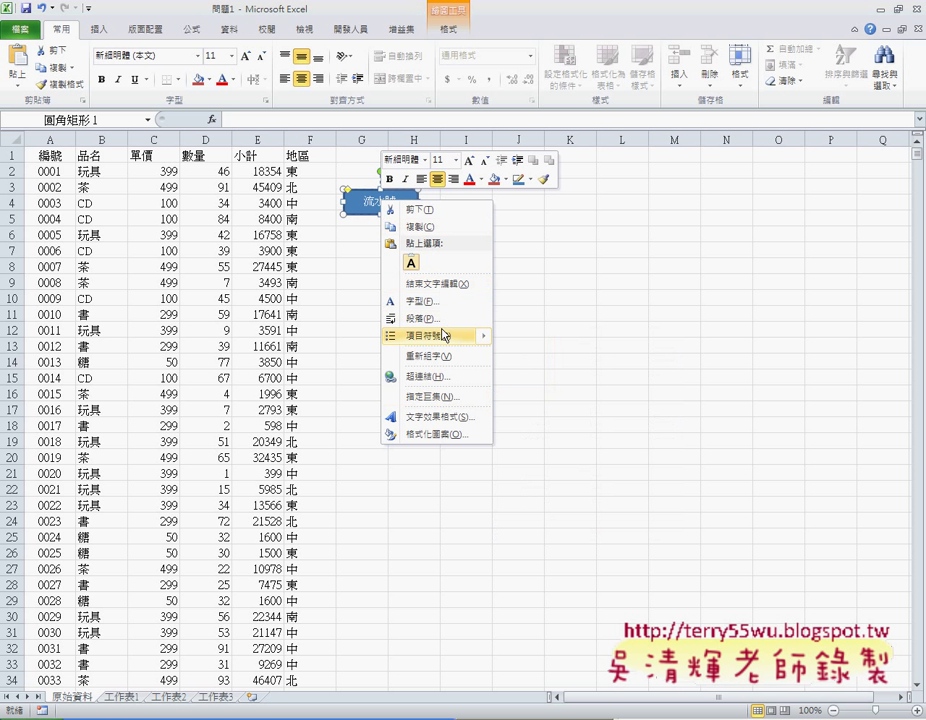
{"action": "key", "text": "Escape"}
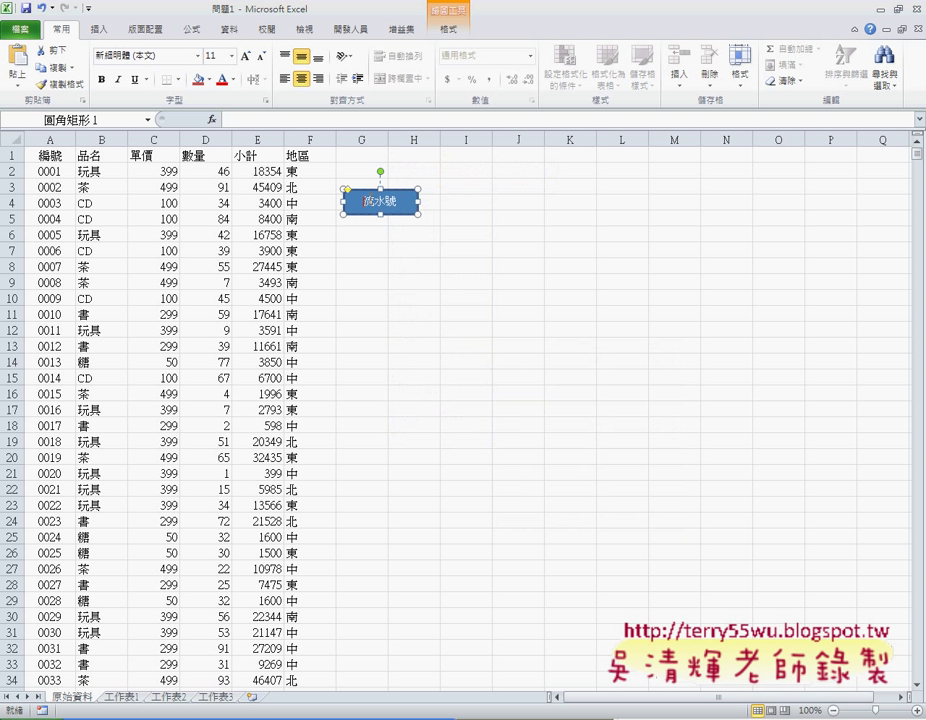
Step: Replace the shape's label 流水號 with 啟動表單
{"action": "double_click", "coordinate": [401, 201]}
{"action": "key", "text": "BackSpace"}
{"action": "type", "text": "ㄑㄧ"}
{"action": "type", "text": "啟"}
{"action": "type", "text": "動"}
{"action": "type", "text": "表ㄉㄢ"}
{"action": "type", "text": "單"}
{"action": "key", "text": "Return"}
{"action": "left_click", "coordinate": [418, 281]}
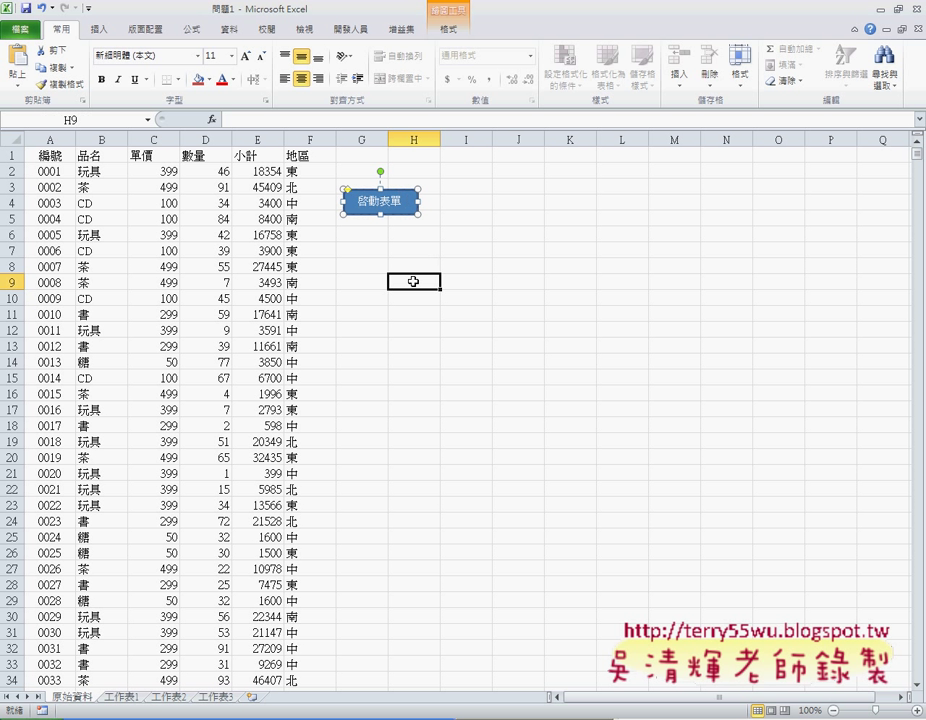
Step: Switch to the VBA editor with Alt+F11 and view Module1's existing code
{"action": "right_click", "coordinate": [383, 203]}
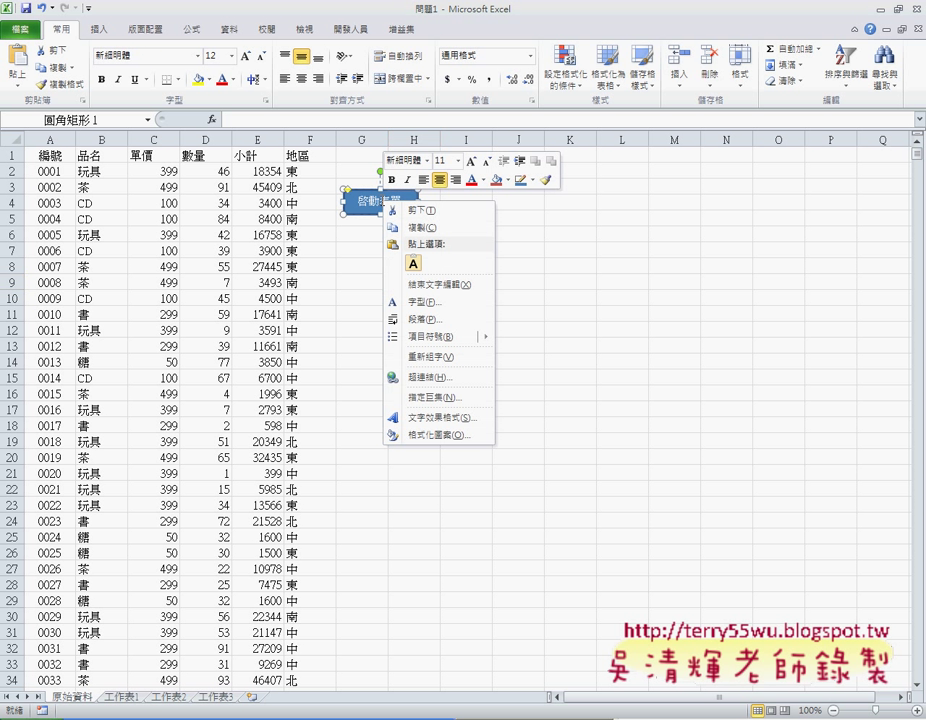
{"action": "left_click", "coordinate": [441, 398]}
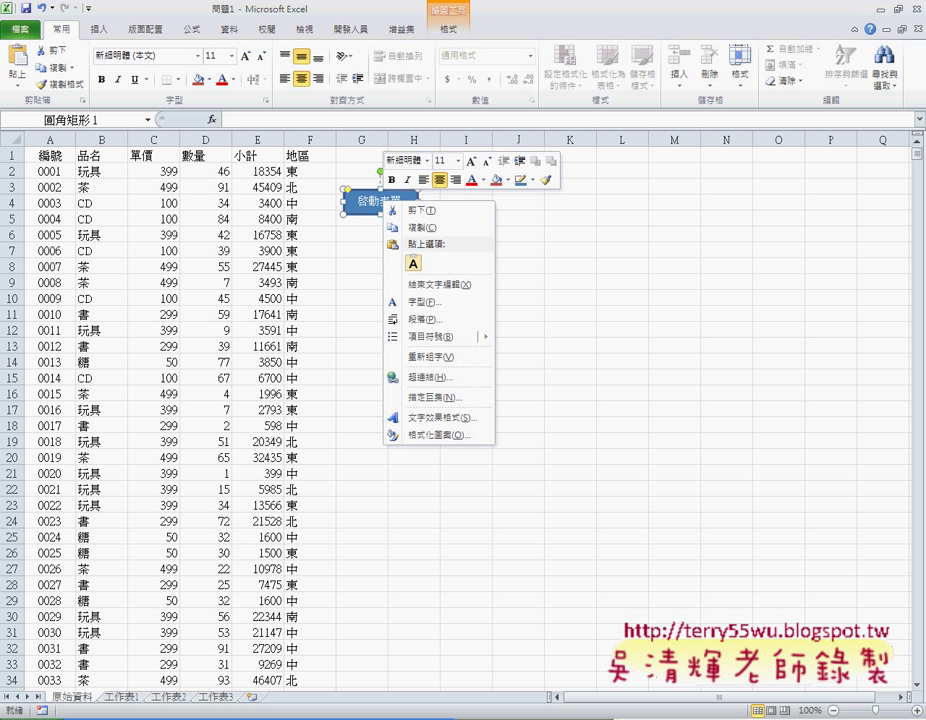
{"action": "key", "text": "alt+F11"}
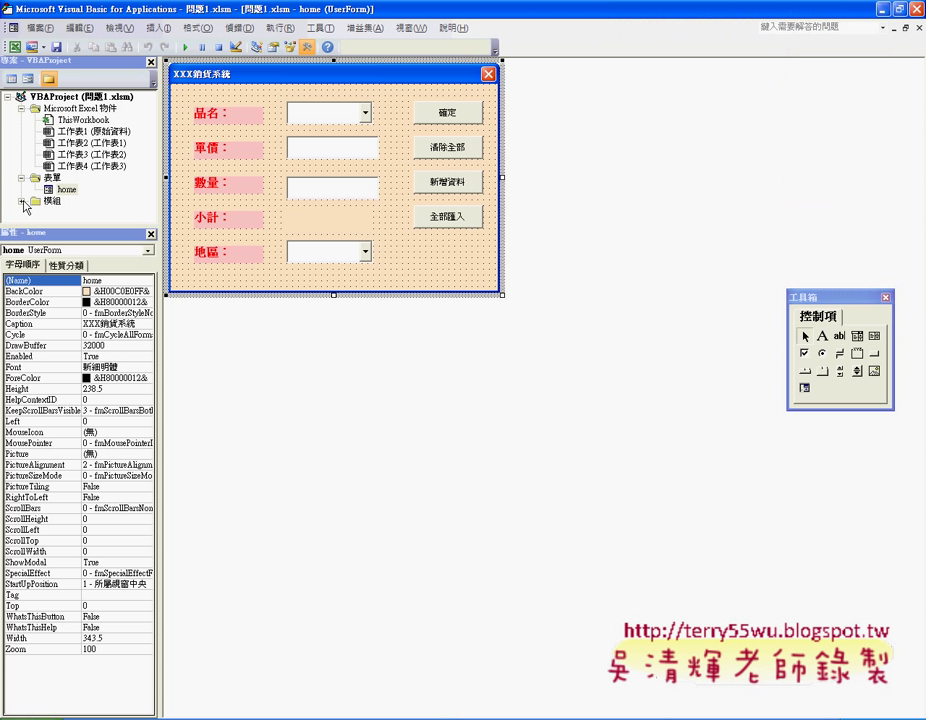
{"action": "right_click", "coordinate": [97, 96]}
{"action": "mouse_move", "coordinate": [140, 158]}
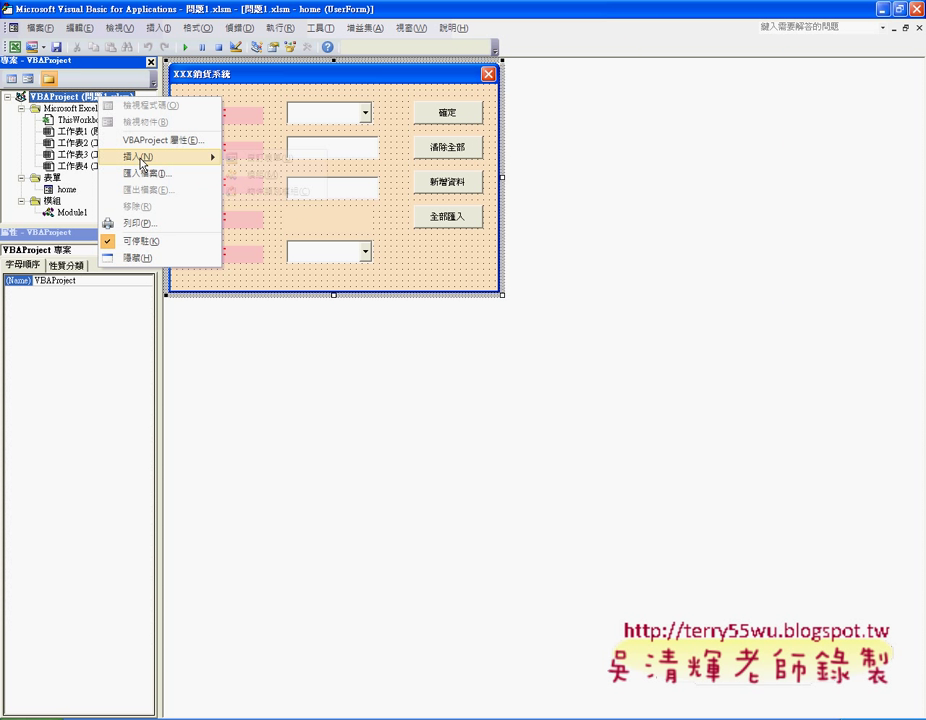
{"action": "double_click", "coordinate": [58, 212]}
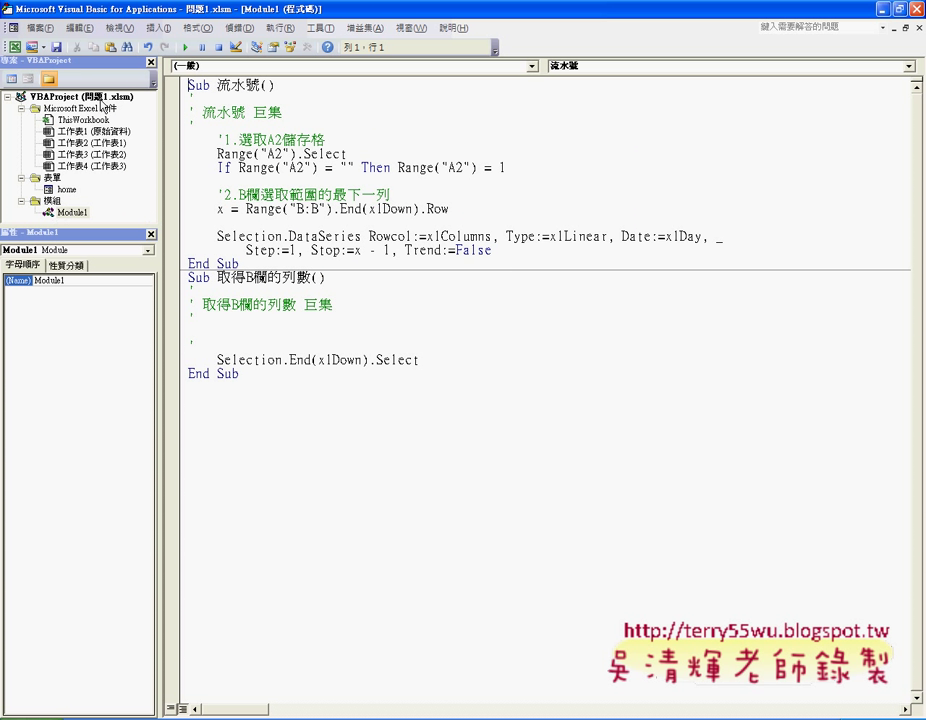
Step: Insert a new empty module, Module2, into the project
{"action": "right_click", "coordinate": [100, 97]}
{"action": "mouse_move", "coordinate": [160, 160]}
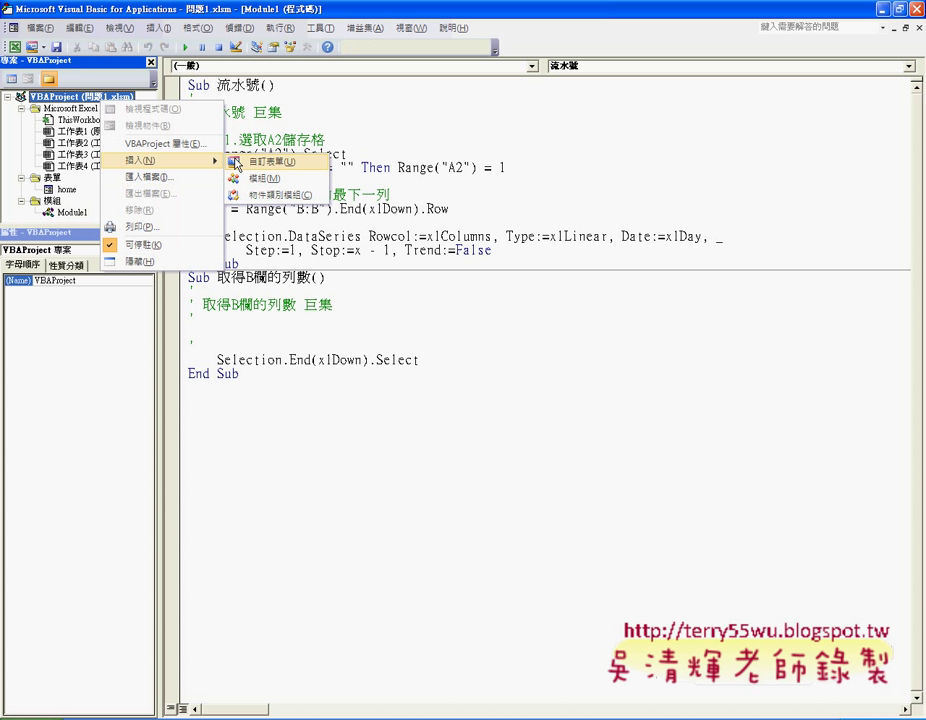
{"action": "left_click", "coordinate": [268, 179]}
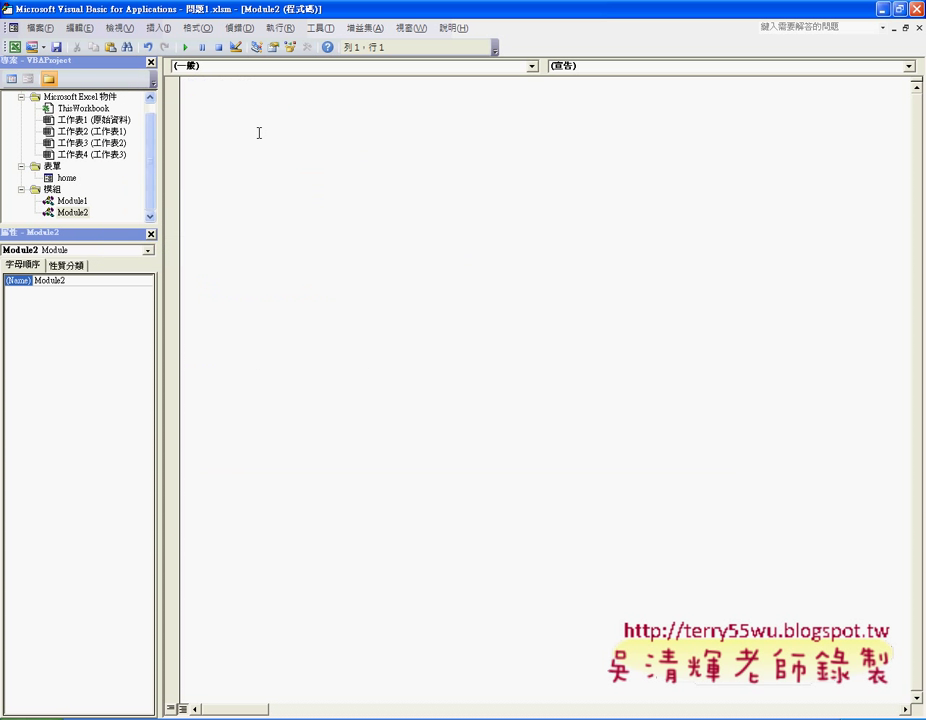
Step: Add Public Sub 啟動表單 containing home.Show to Module2, then return to Excel
{"action": "left_click", "coordinate": [158, 28]}
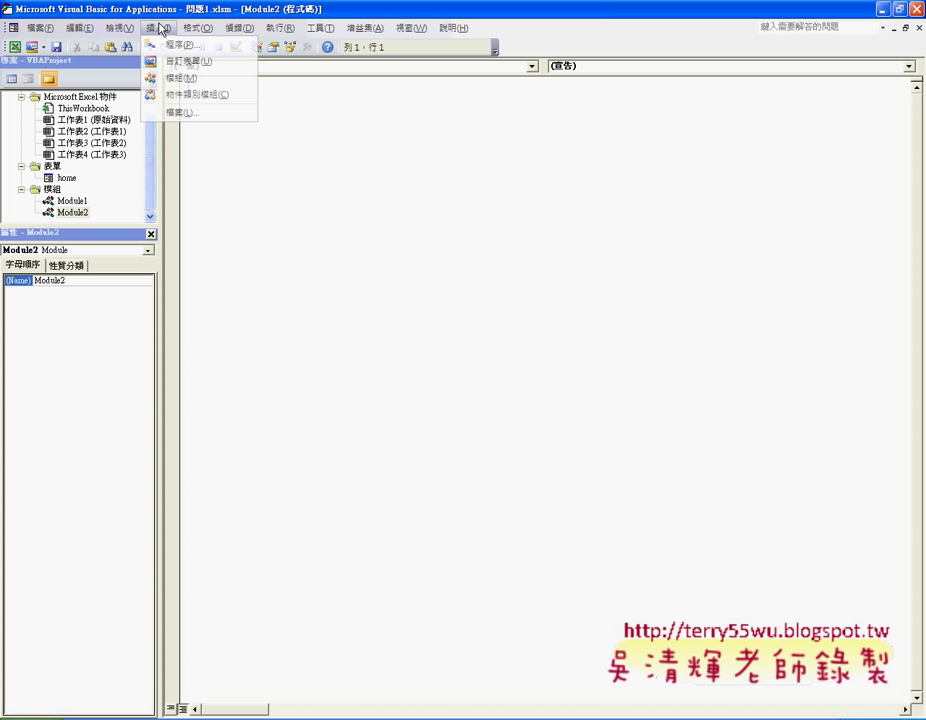
{"action": "left_click", "coordinate": [173, 53]}
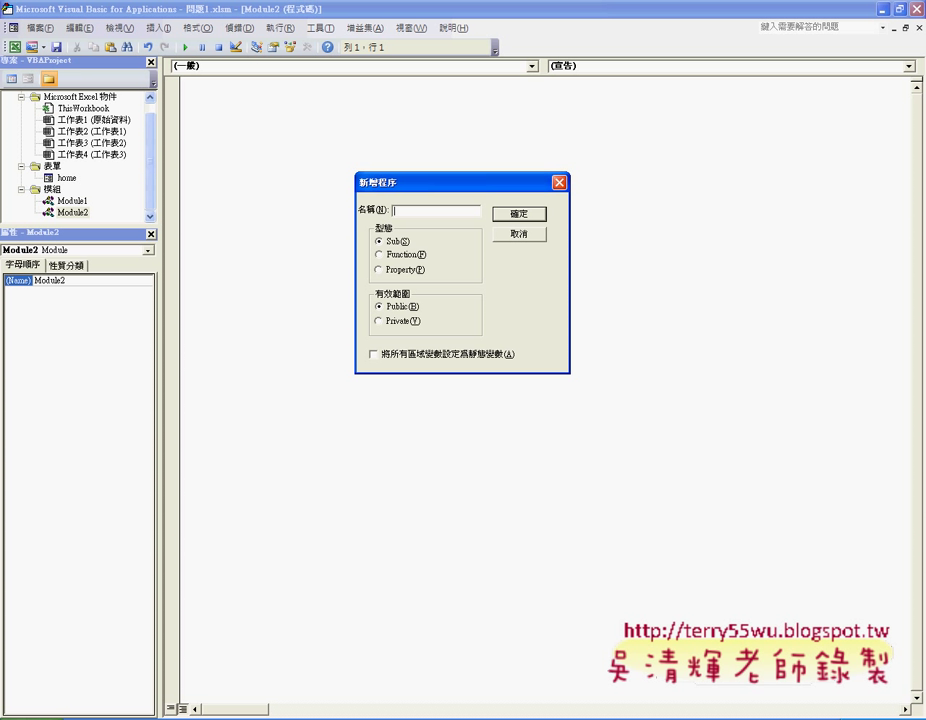
{"action": "type", "text": "啟"}
{"action": "type", "text": "動表ㄉ單"}
{"action": "left_click", "coordinate": [527, 215]}
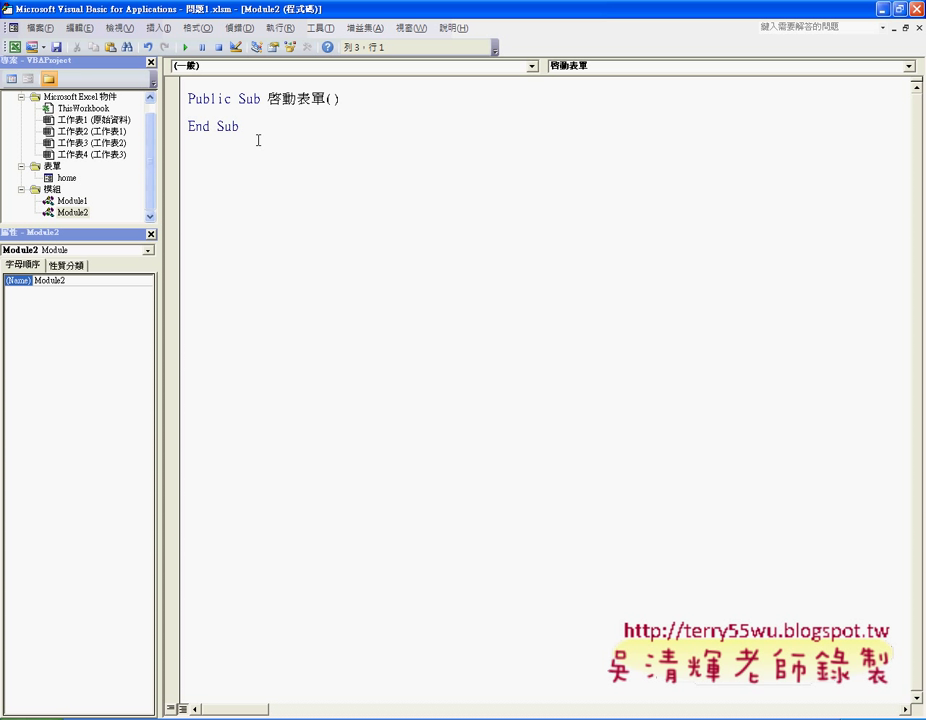
{"action": "type", "text": "ho"}
{"action": "type", "text": "me.sh"}
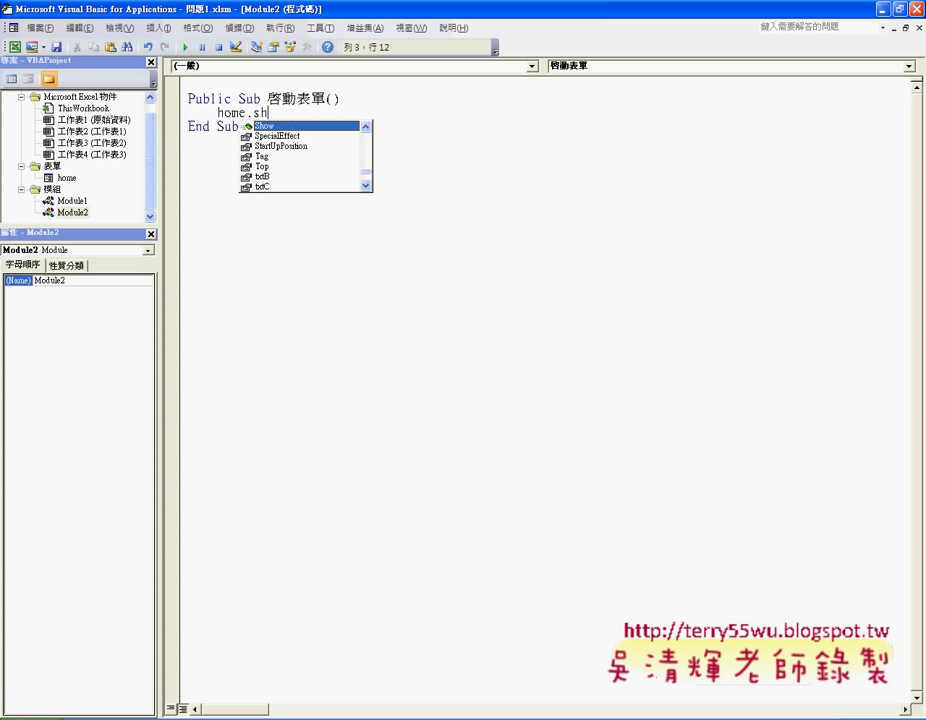
{"action": "key", "text": "space"}
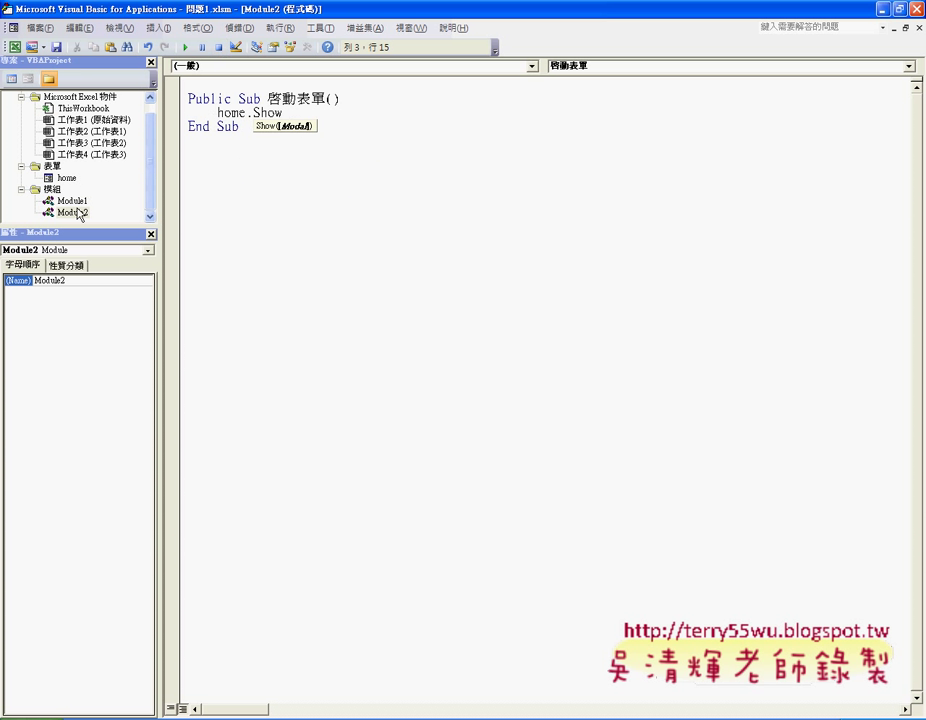
{"action": "left_click", "coordinate": [882, 9]}
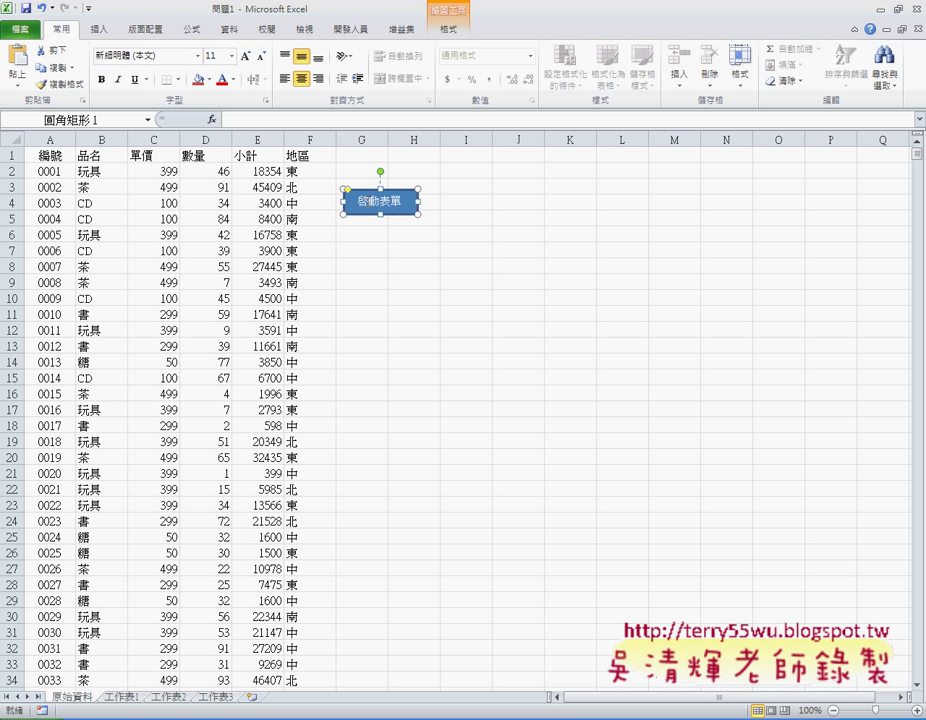
Step: Assign the 啟動表單 macro to the shape via 指定巨集, then click it to launch the form
{"action": "right_click", "coordinate": [362, 196]}
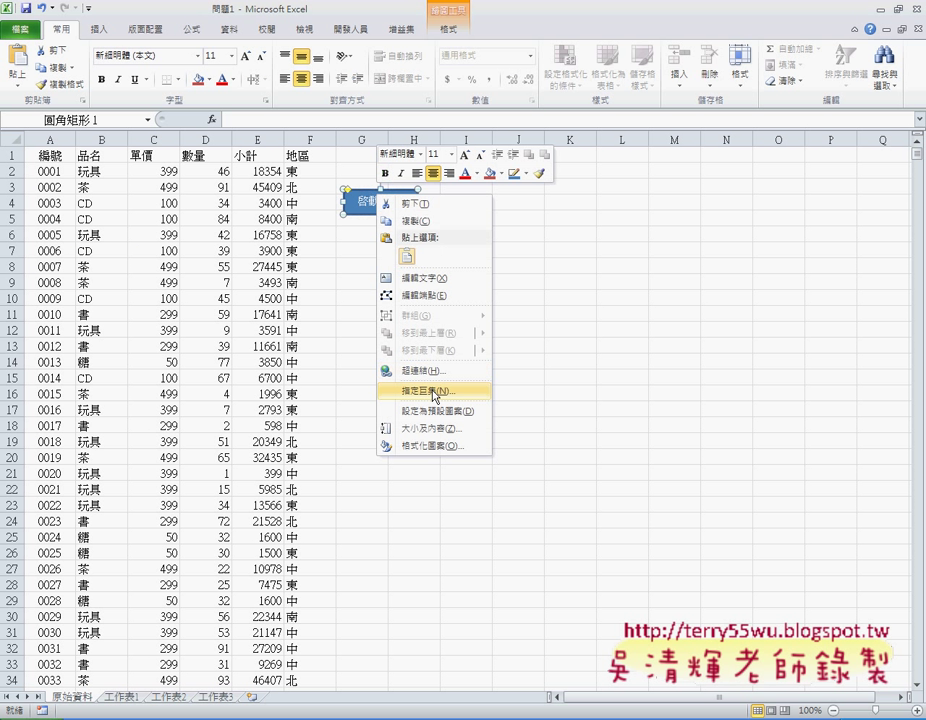
{"action": "left_click", "coordinate": [435, 391]}
{"action": "left_click", "coordinate": [318, 330]}
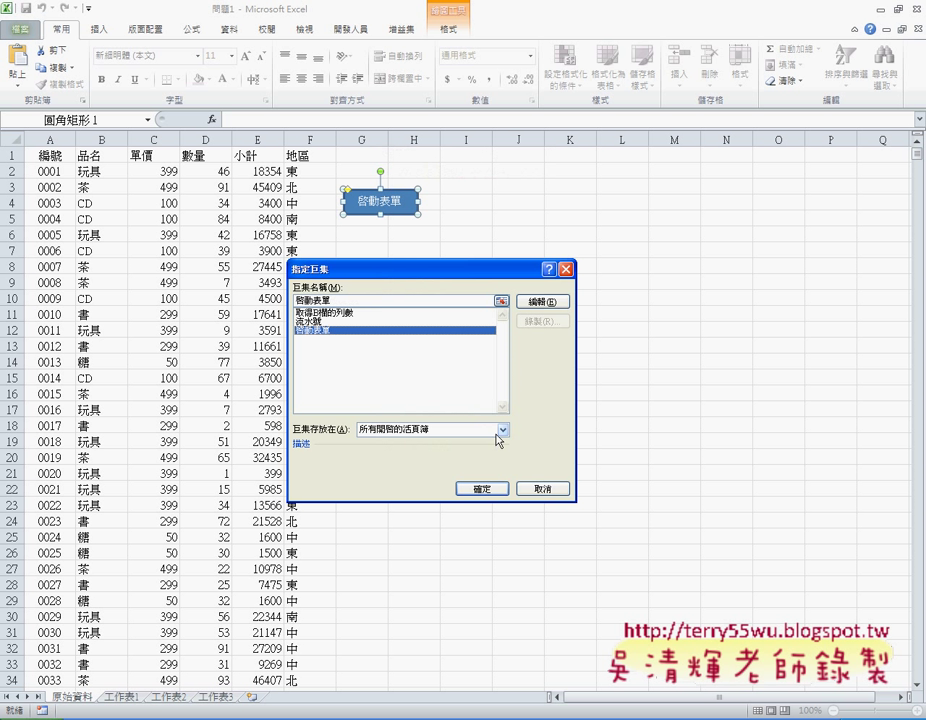
{"action": "left_click", "coordinate": [482, 489]}
{"action": "left_click", "coordinate": [517, 327]}
{"action": "left_click", "coordinate": [380, 202]}
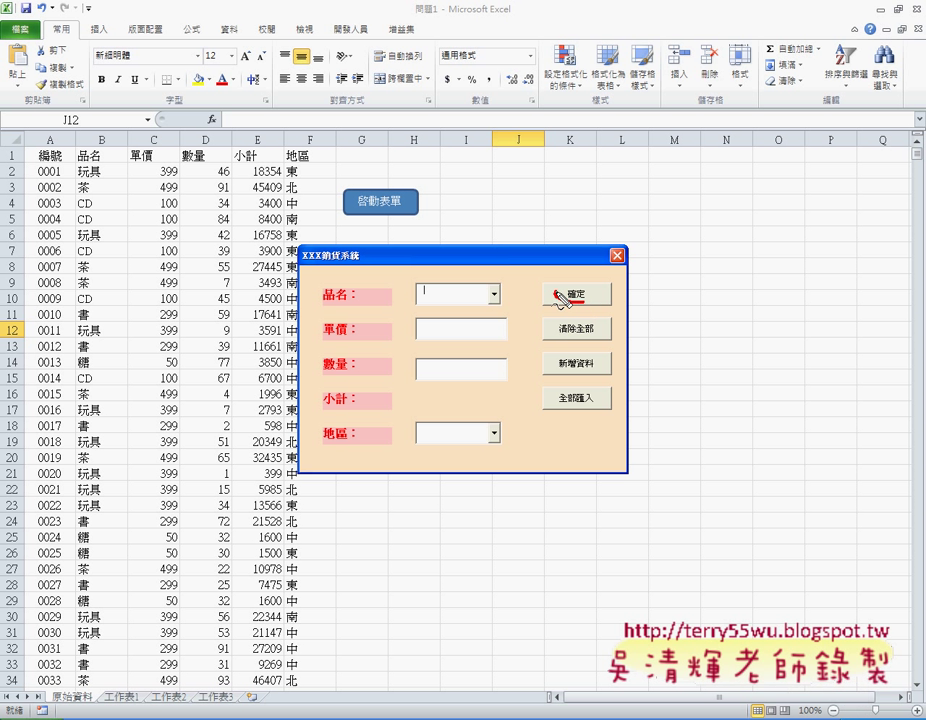
{"action": "mouse_move", "coordinate": [548, 290]}
{"action": "left_mouse_down"}
{"action": "mouse_move", "coordinate": [598, 305]}
{"action": "mouse_move", "coordinate": [590, 340]}
{"action": "left_mouse_up"}
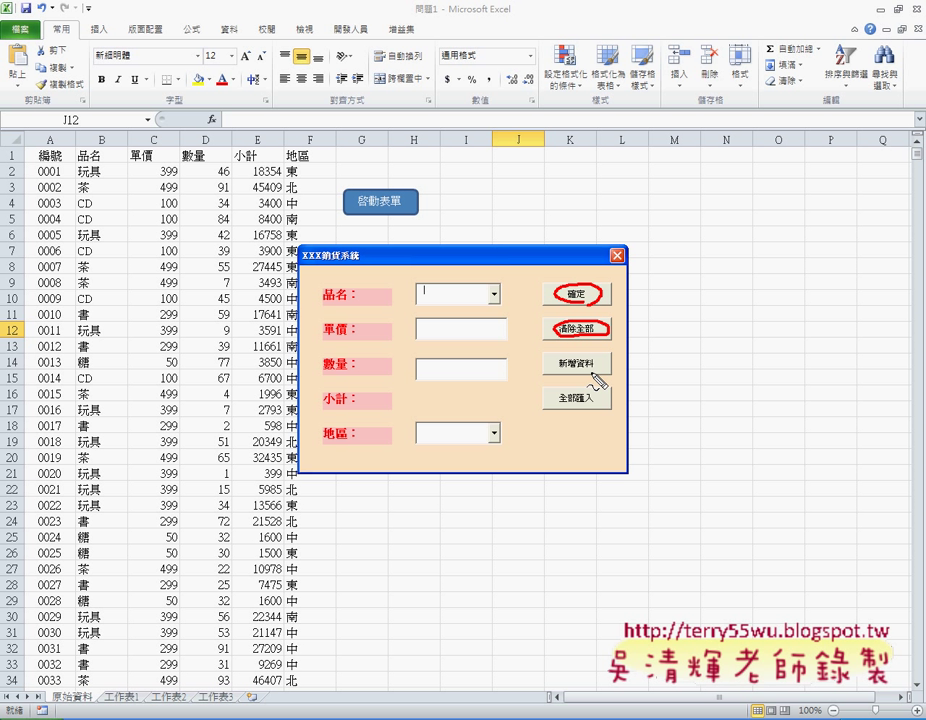
{"action": "mouse_move", "coordinate": [556, 356]}
{"action": "left_mouse_down"}
{"action": "mouse_move", "coordinate": [592, 376]}
{"action": "mouse_move", "coordinate": [598, 400]}
{"action": "left_mouse_up"}
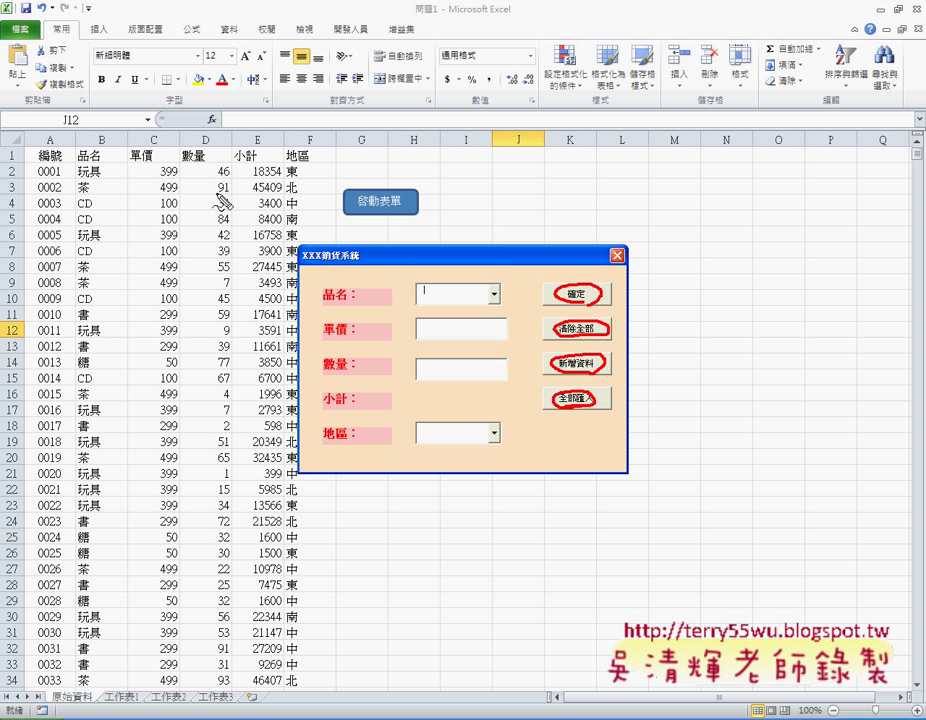